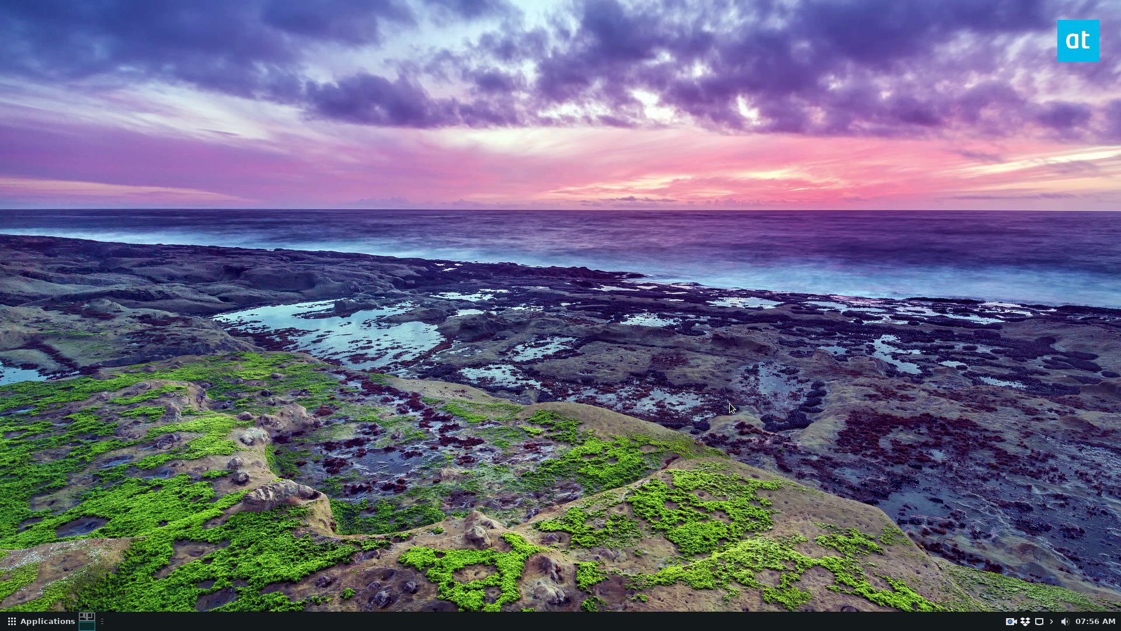
- Launch RetroArch from the app launcher and drag its window to the screen centre
{"action": "key", "text": "ctrl+space"}
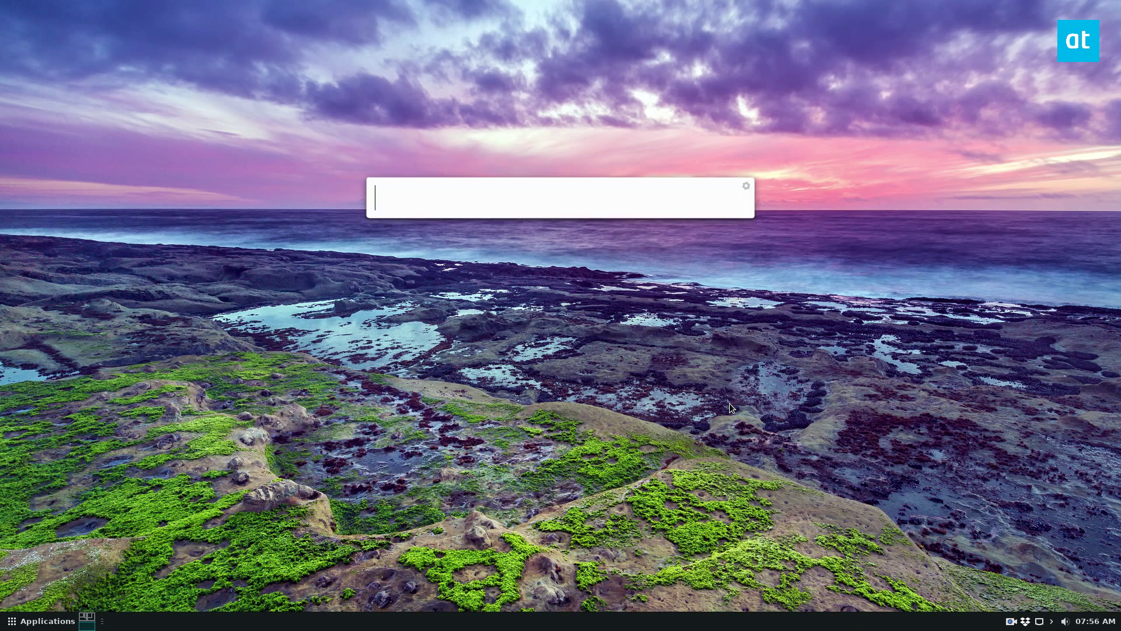
{"action": "type", "text": "re"}
{"action": "key", "text": "Return"}
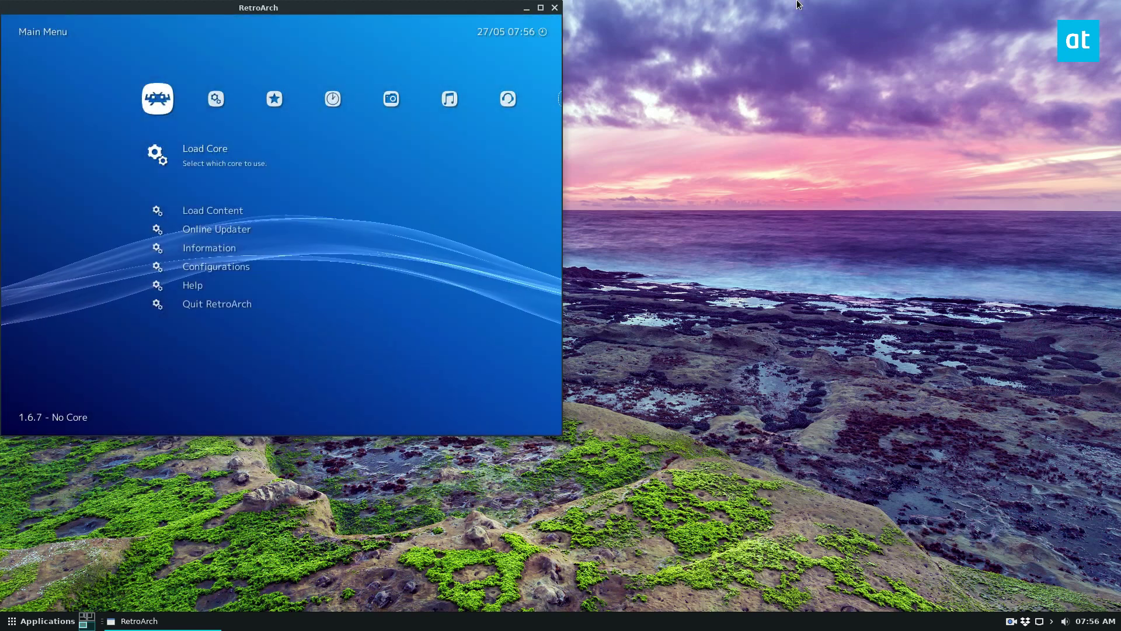
{"action": "left_click_drag", "start_coordinate": [397, 8], "coordinate": [617, 95]}
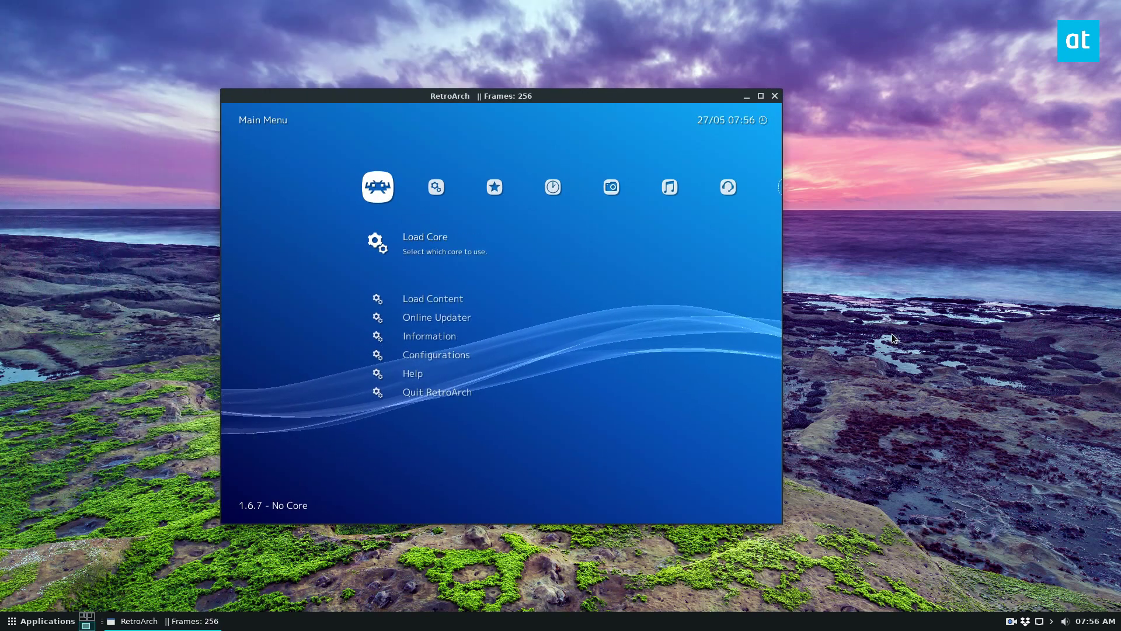
- Glance at the installed cores list, then return to browse the main menu
{"action": "key", "text": "Return"}
{"action": "key", "text": "BackSpace"}
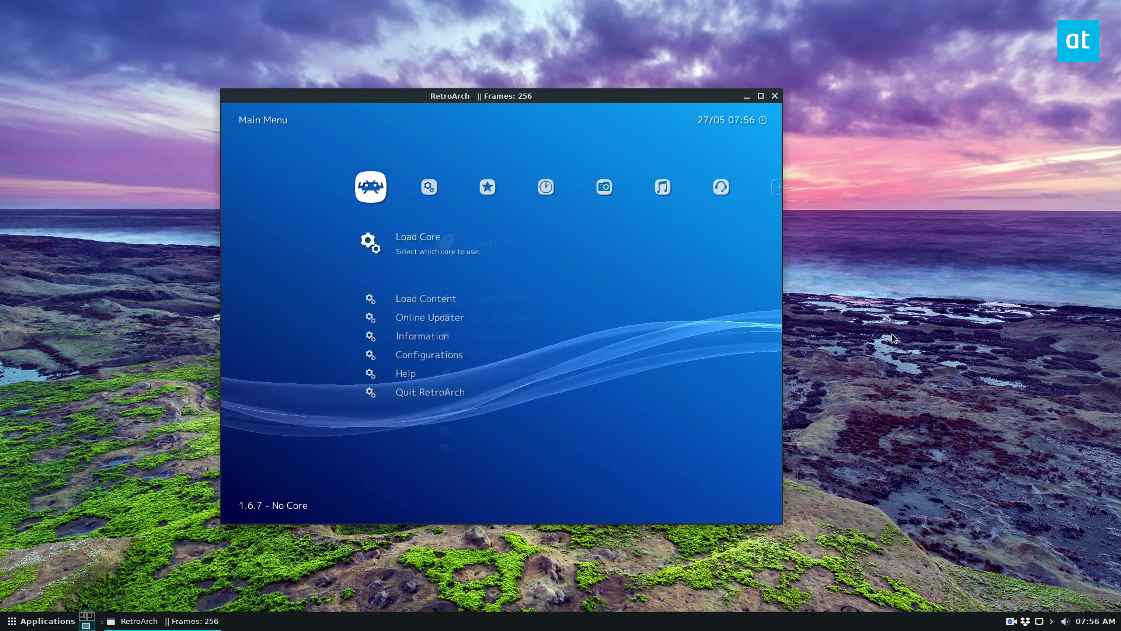
{"action": "key", "text": "Down"}
{"action": "key", "text": "Down"}
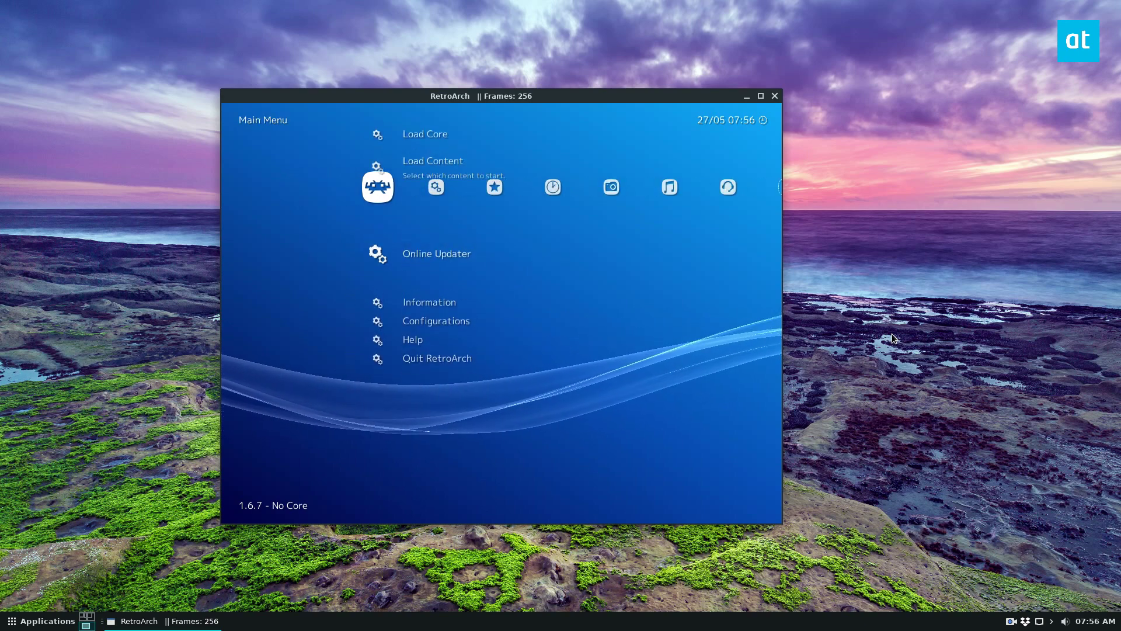
- Open the online Download Core list from Load Core
{"action": "key", "text": "Up"}
{"action": "key", "text": "Up"}
{"action": "key", "text": "Return"}
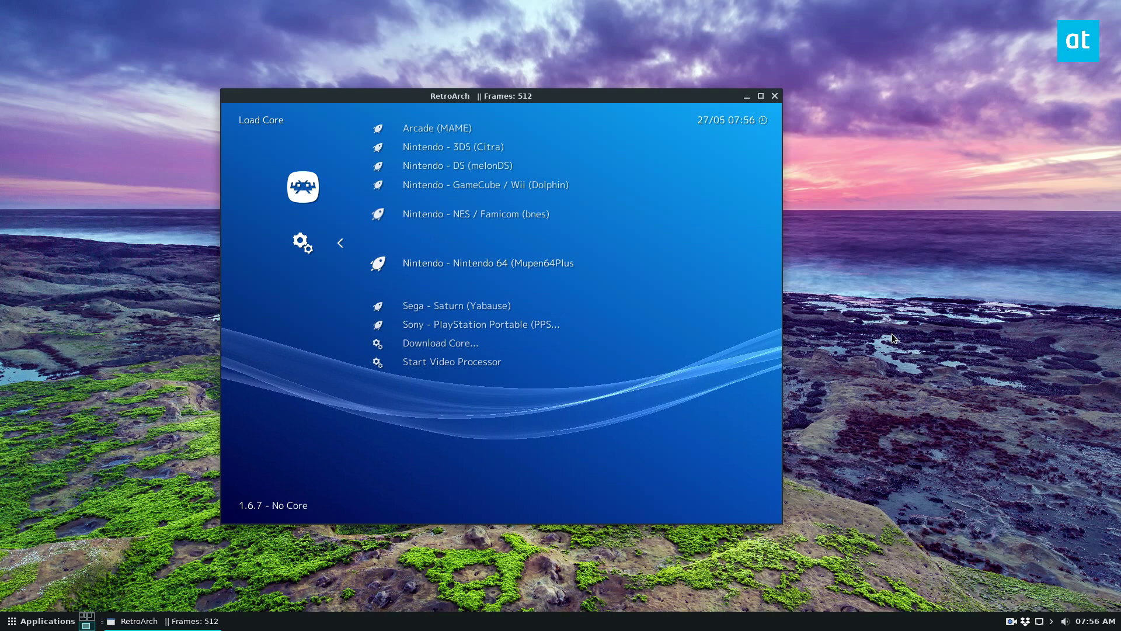
{"action": "key", "text": "Down"}
{"action": "key", "text": "Down"}
{"action": "key", "text": "Down"}
{"action": "key", "text": "Return"}
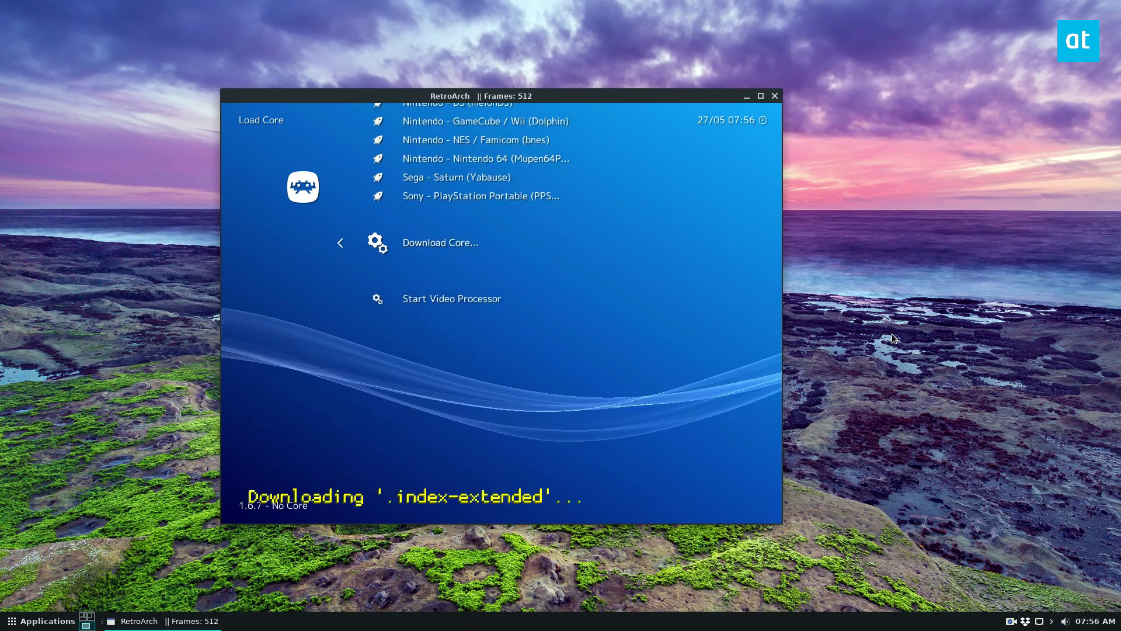
- Download the Atari - Jaguar (Virtual Jaguar) core and go back to the main menu
{"action": "key", "text": "Down"}
{"action": "key", "text": "Down"}
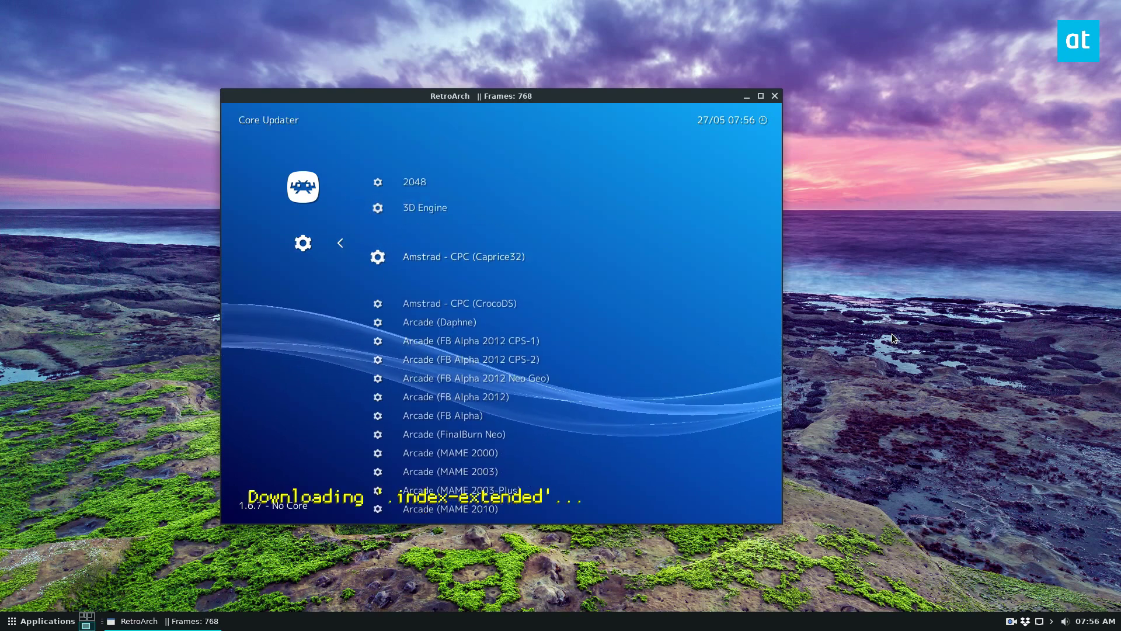
{"action": "key", "text": "Down"}
{"action": "key", "text": "Down"}
{"action": "key", "text": "Down"}
{"action": "key", "text": "Down"}
{"action": "key", "text": "Down"}
{"action": "key", "text": "Down"}
{"action": "key", "text": "Down"}
{"action": "key", "text": "Down"}
{"action": "key", "text": "Down"}
{"action": "key", "text": "Down"}
{"action": "key", "text": "Down"}
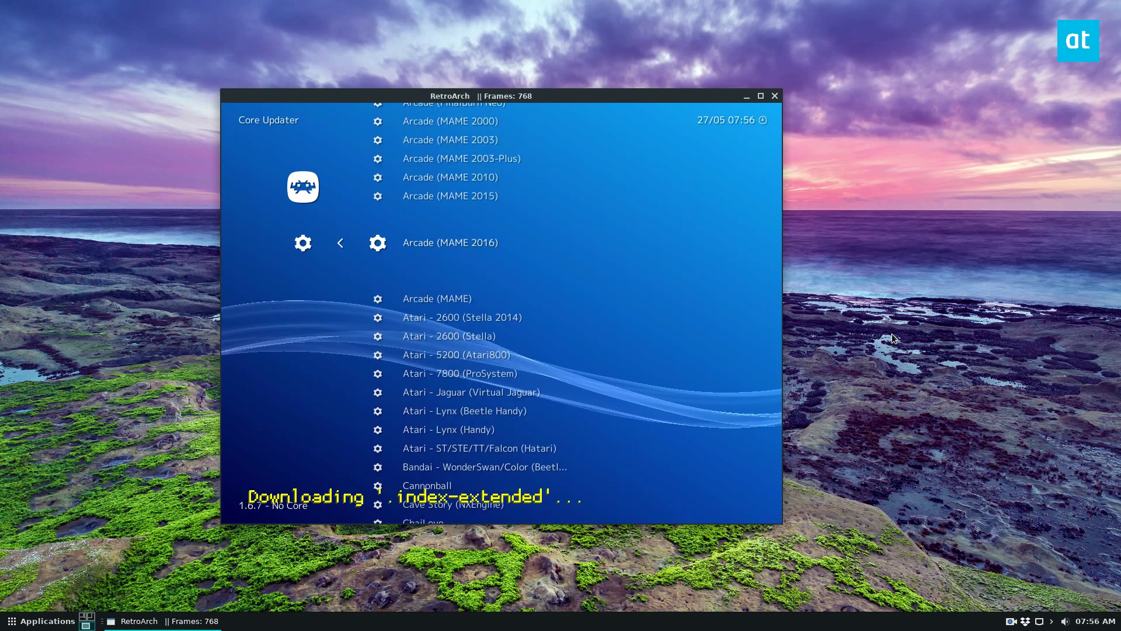
{"action": "key", "text": "Down"}
{"action": "key", "text": "Down"}
{"action": "key", "text": "Down"}
{"action": "key", "text": "Down"}
{"action": "key", "text": "Down"}
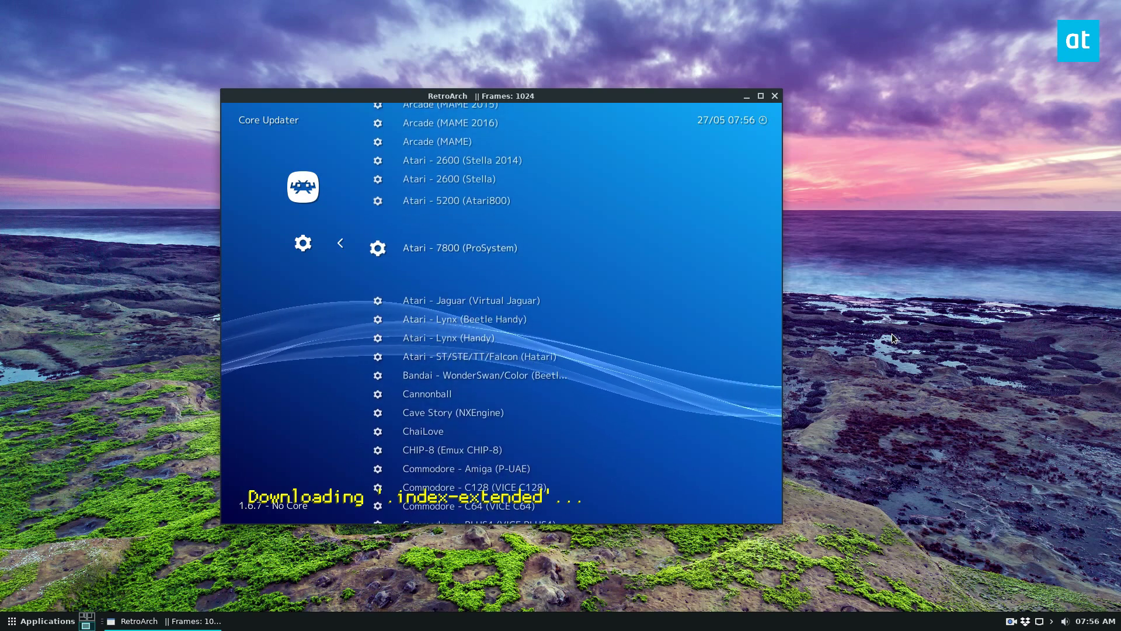
{"action": "key", "text": "Down"}
{"action": "key", "text": "Down"}
{"action": "key", "text": "Down"}
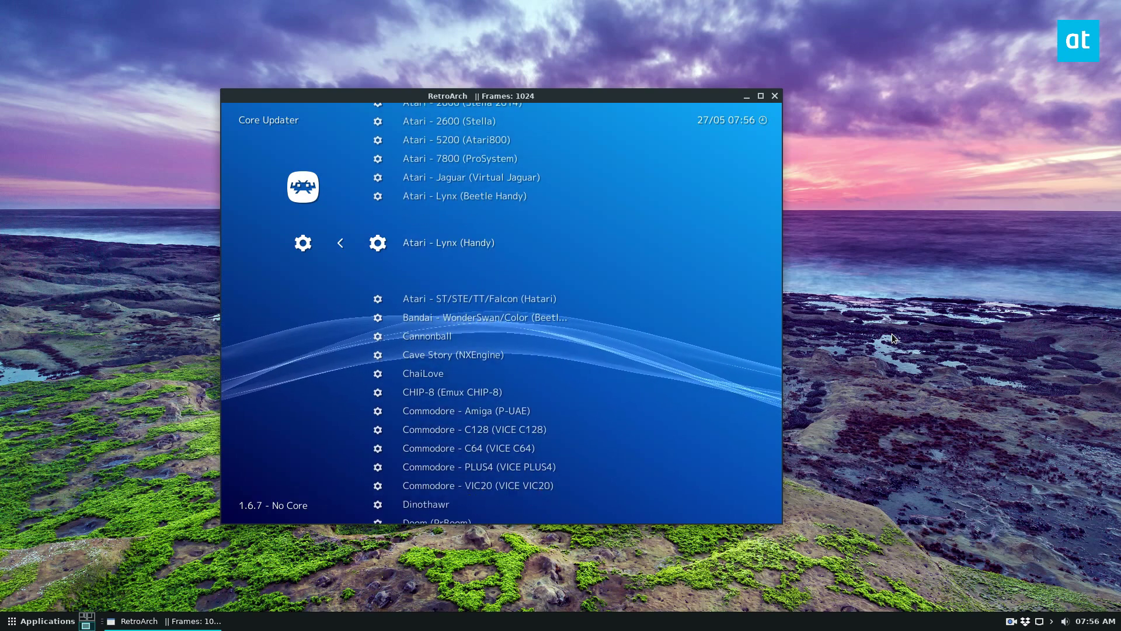
{"action": "key", "text": "Up"}
{"action": "key", "text": "Up"}
{"action": "key", "text": "Up"}
{"action": "key", "text": "Down"}
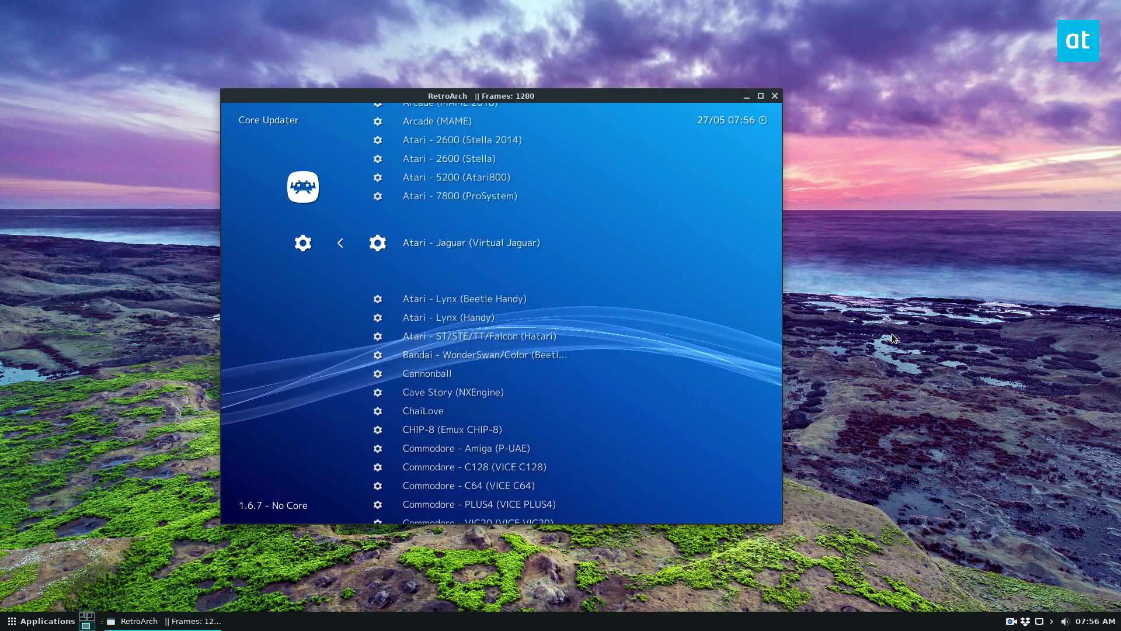
{"action": "key", "text": "Return"}
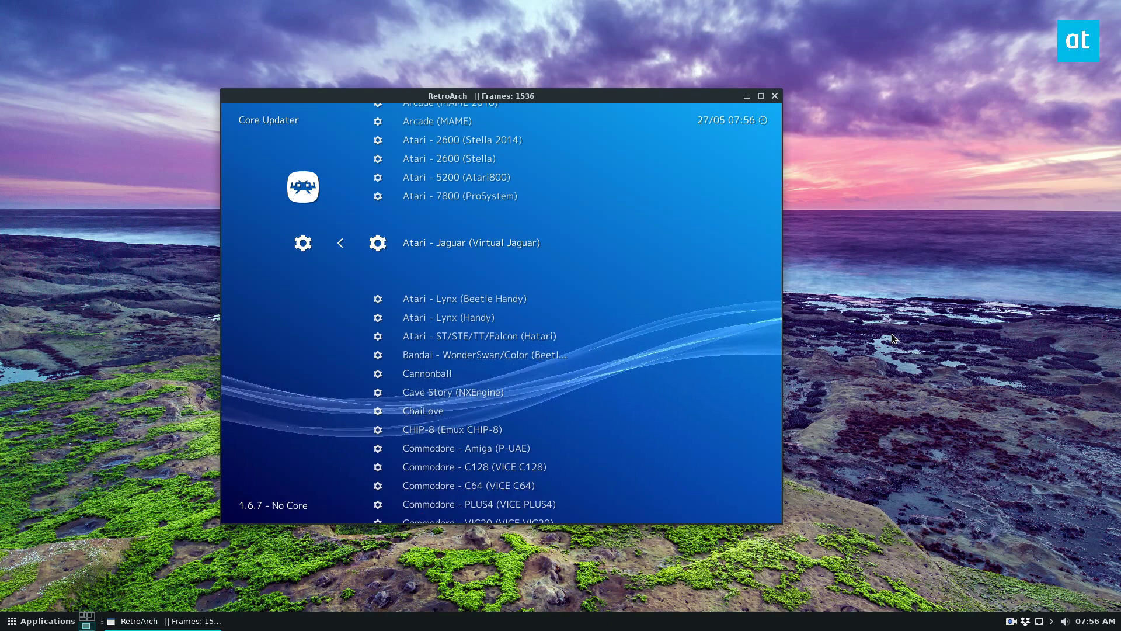
{"action": "key", "text": "BackSpace"}
{"action": "key", "text": "BackSpace"}
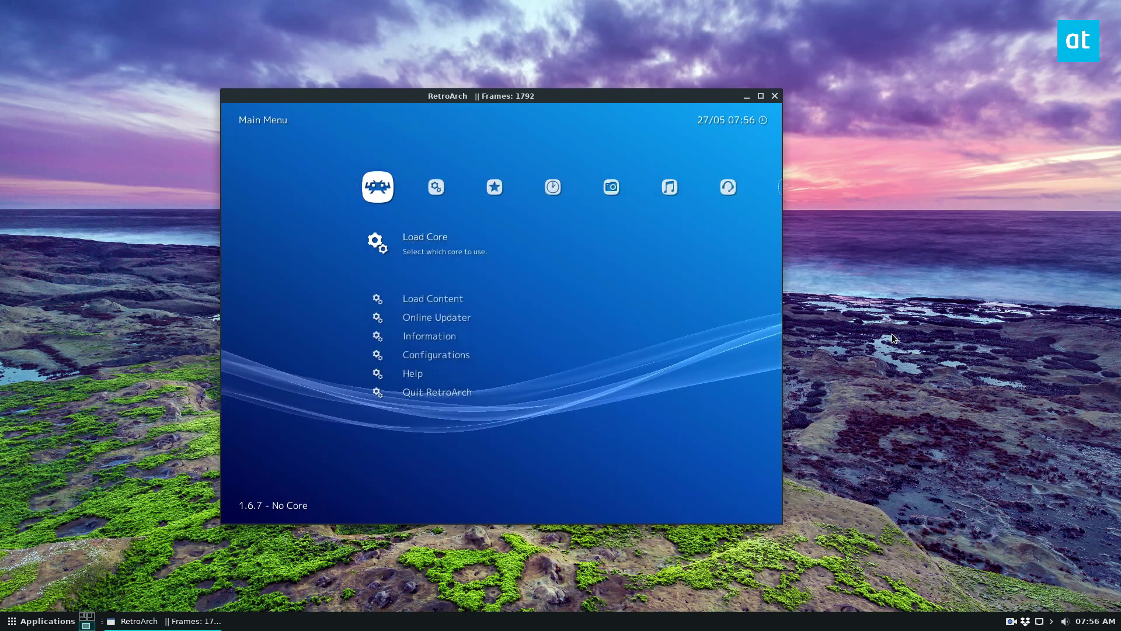
- Browse the main menu and peek into Load Content before returning
{"action": "key", "text": "Down"}
{"action": "key", "text": "Up"}
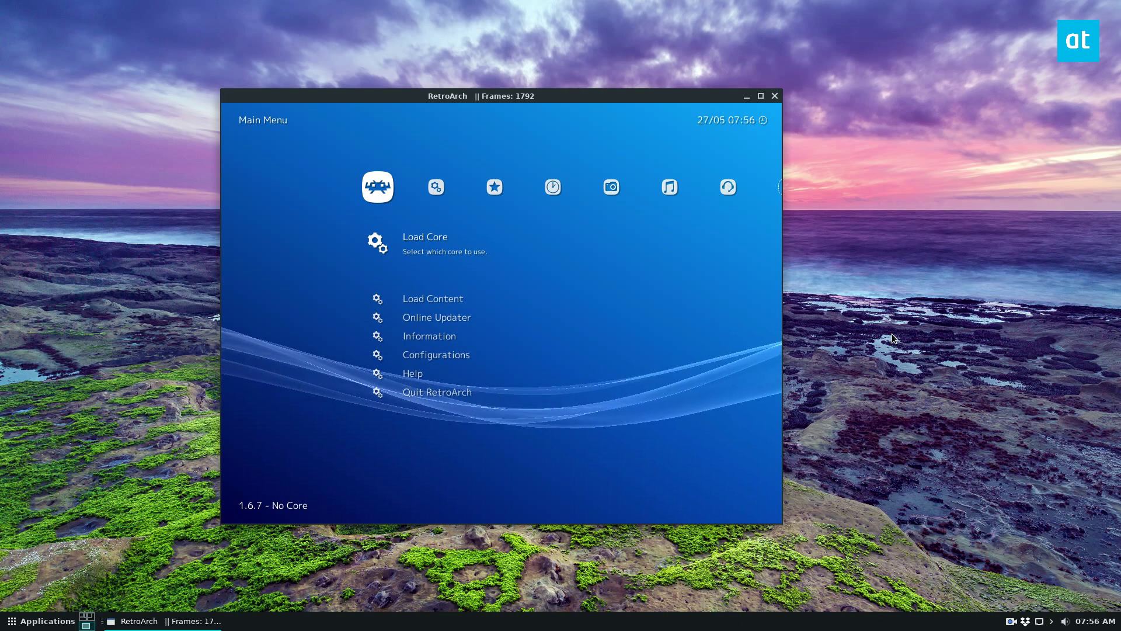
{"action": "key", "text": "Down"}
{"action": "key", "text": "Down"}
{"action": "key", "text": "Up"}
{"action": "key", "text": "Return"}
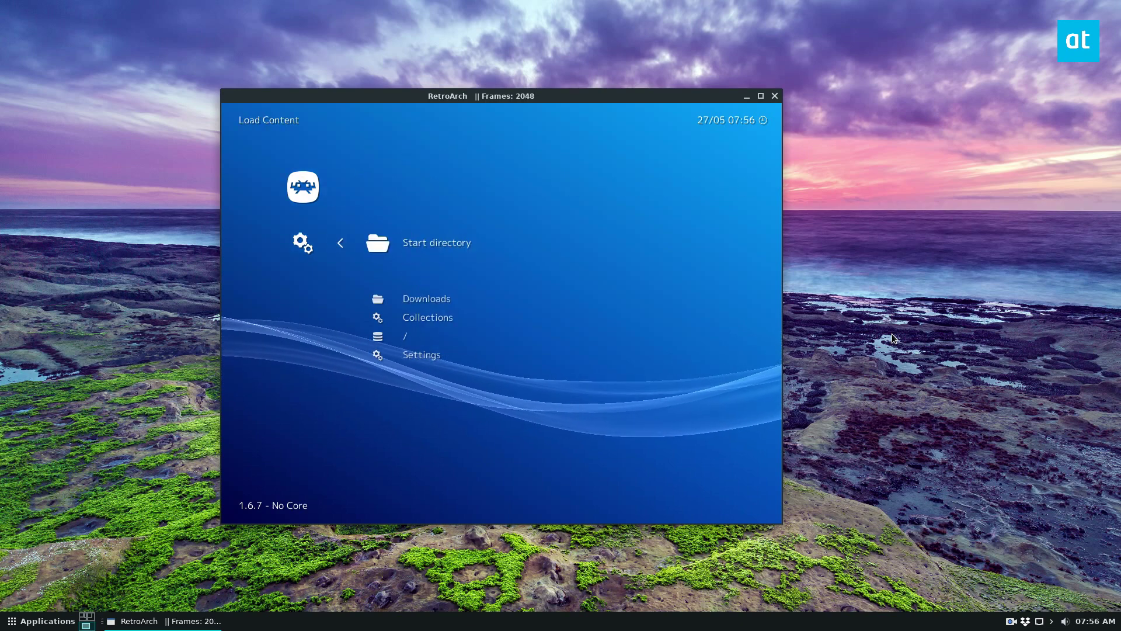
{"action": "key", "text": "BackSpace"}
- Load the Atari - Jaguar (Virtual Jaguar) core from the Load Core list
{"action": "key", "text": "Up"}
{"action": "key", "text": "Return"}
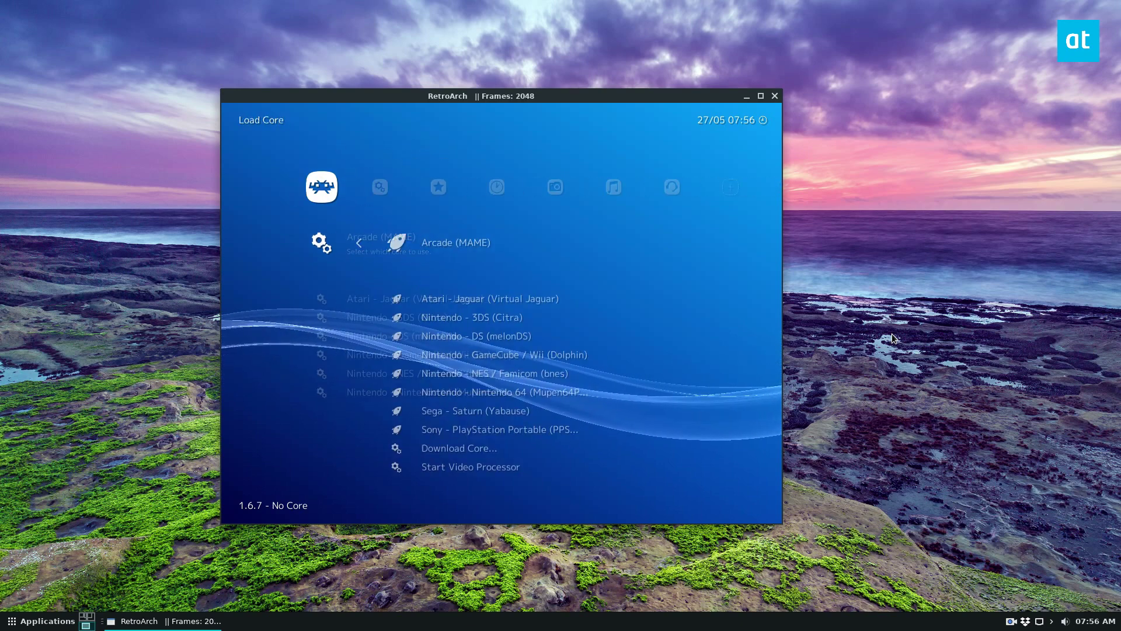
{"action": "key", "text": "Down"}
{"action": "key", "text": "Return"}
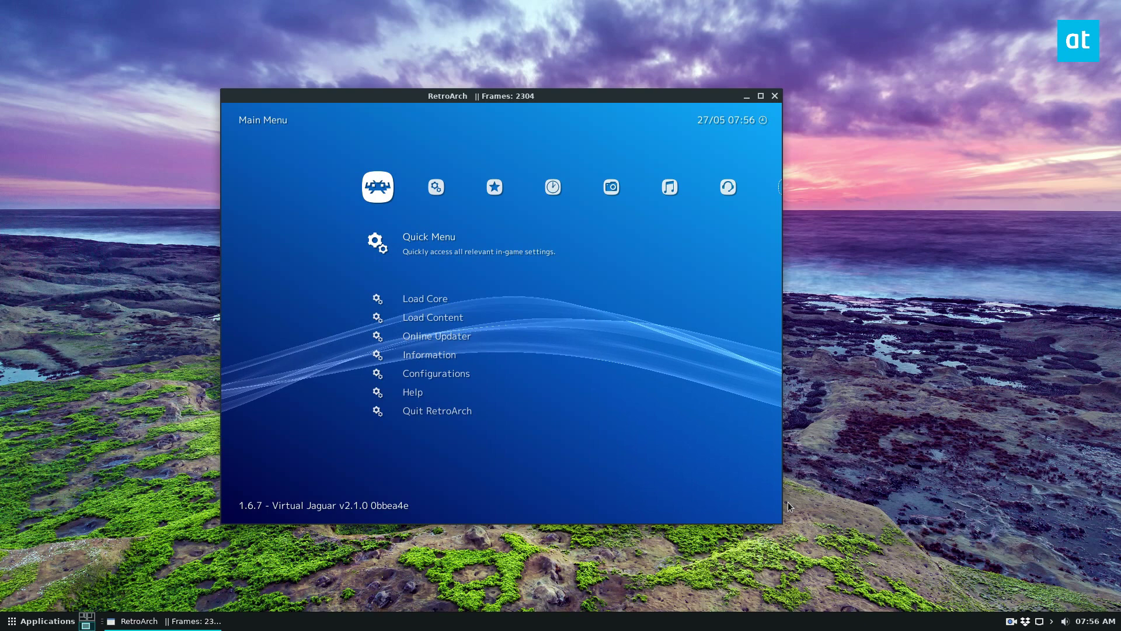
- Open Load Content and browse into the file system root '/'
{"action": "key", "text": "Down"}
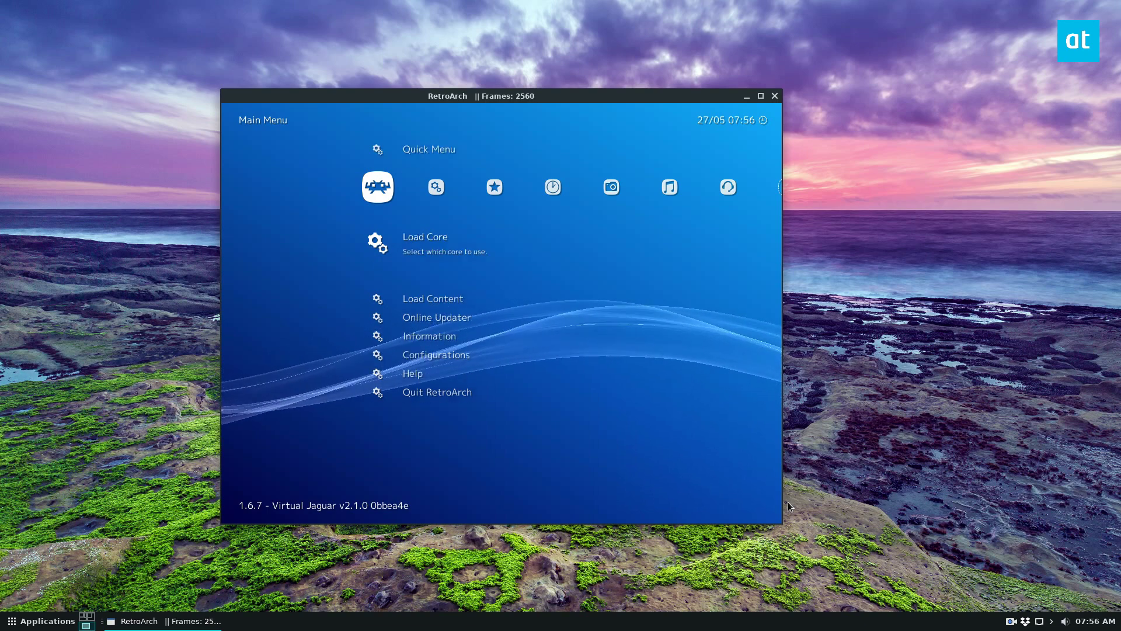
{"action": "key", "text": "Down"}
{"action": "key", "text": "Return"}
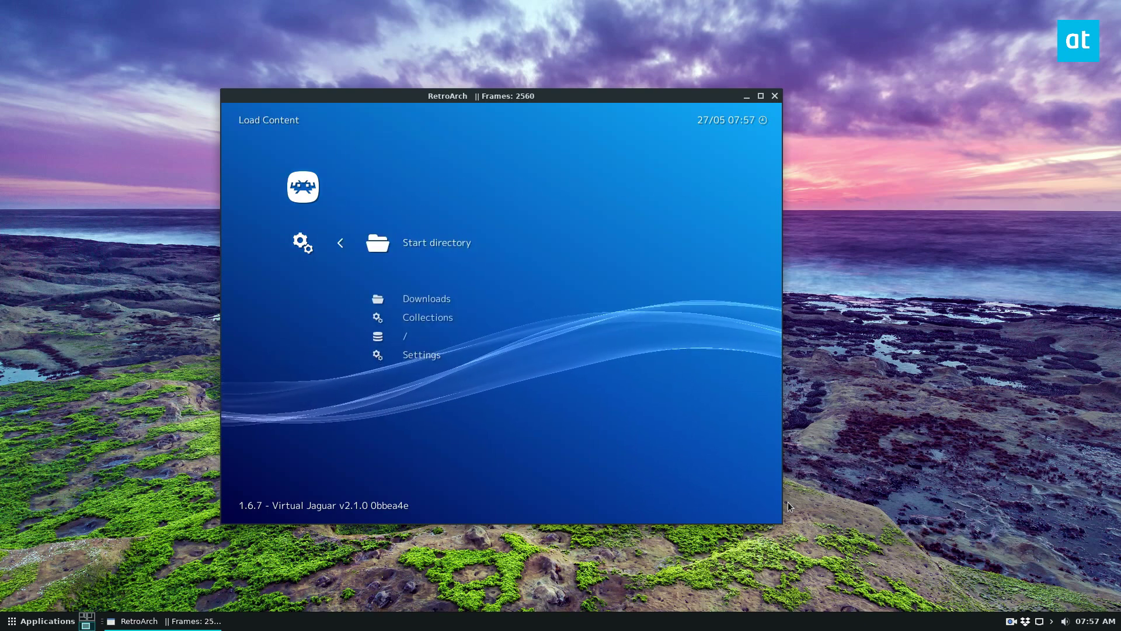
{"action": "key", "text": "Down"}
{"action": "key", "text": "Down"}
{"action": "key", "text": "Down"}
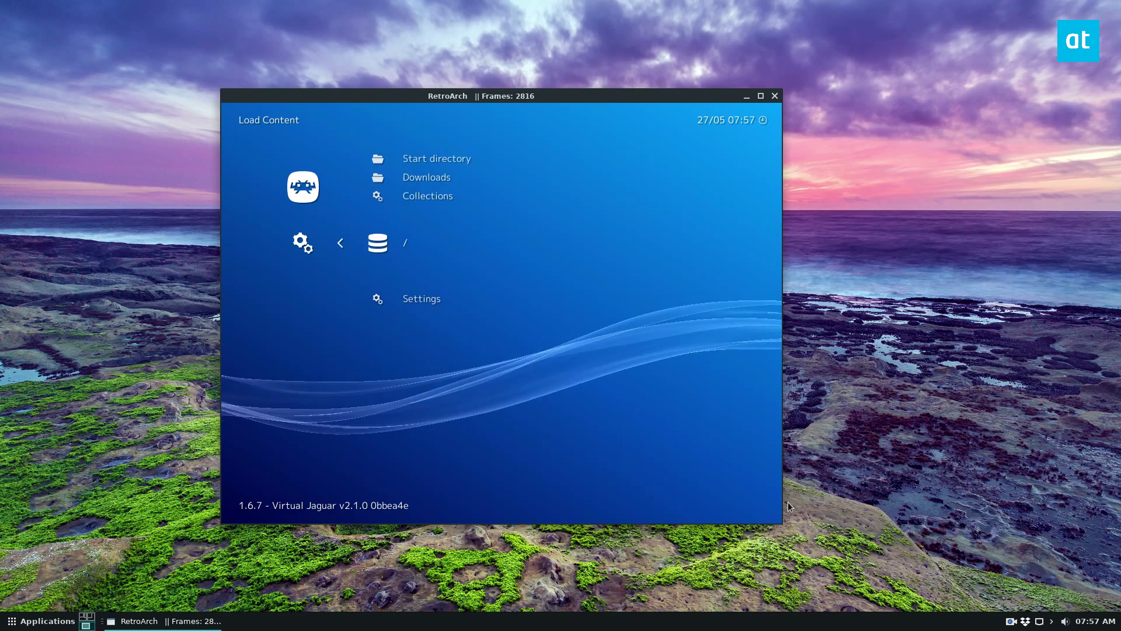
{"action": "key", "text": "Up"}
{"action": "key", "text": "Up"}
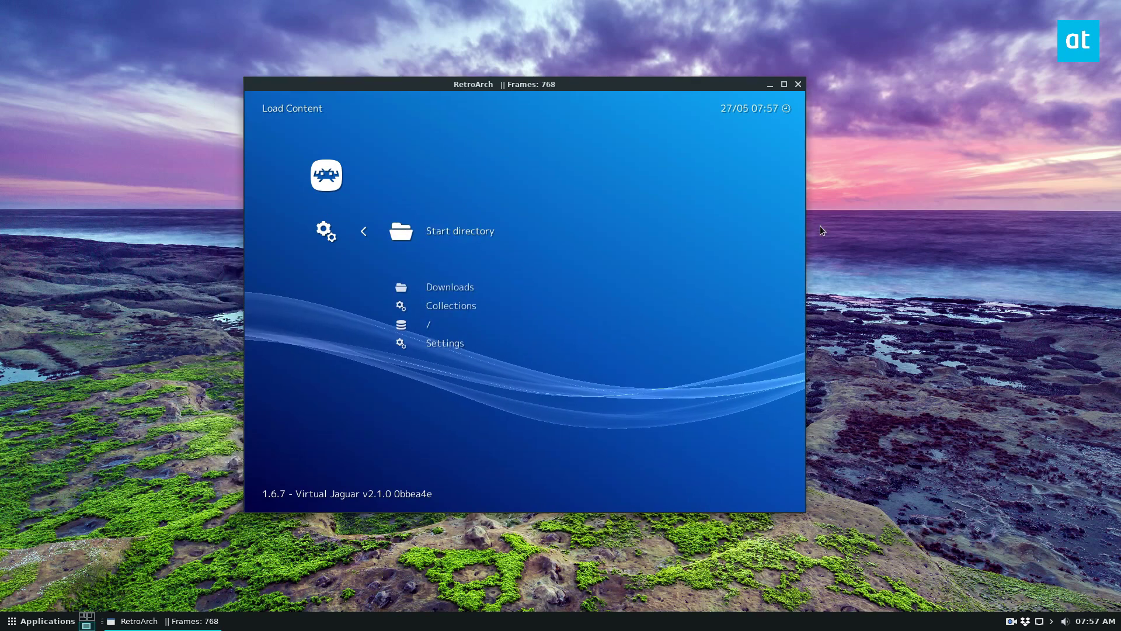
{"action": "key", "text": "Down"}
{"action": "key", "text": "Down"}
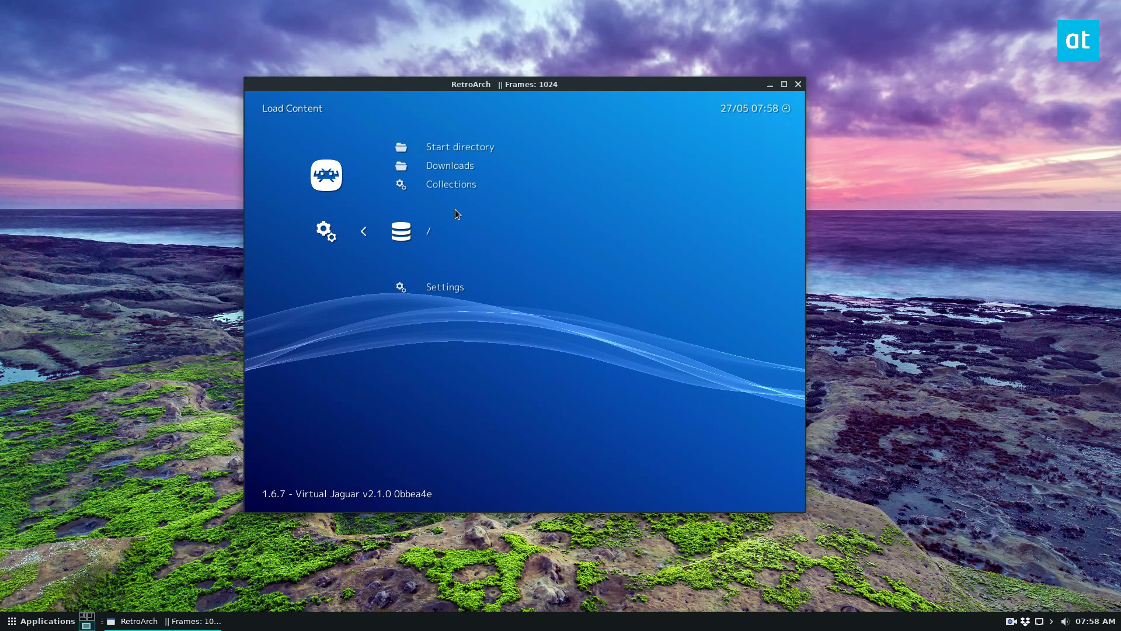
{"action": "key", "text": "Return"}
- Go to home > user > Documents and launch 'Rayman (1995) (UBI Soft).jag'
{"action": "key", "text": "Down"}
{"action": "key", "text": "Down"}
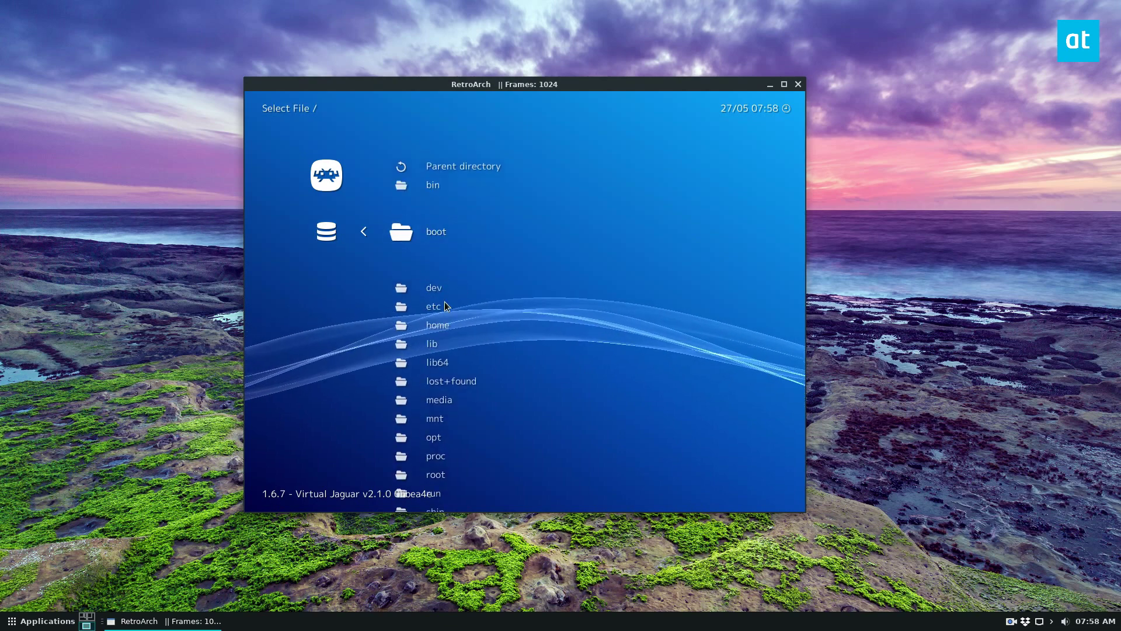
{"action": "key", "text": "Down"}
{"action": "key", "text": "Down"}
{"action": "key", "text": "Down"}
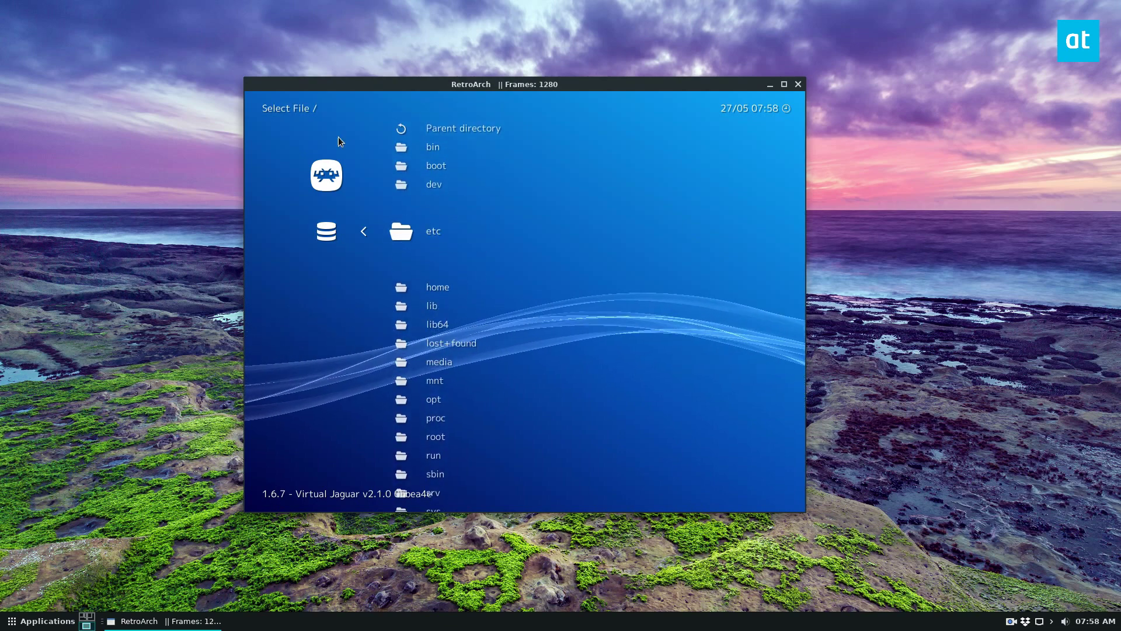
{"action": "key", "text": "Down"}
{"action": "key", "text": "Return"}
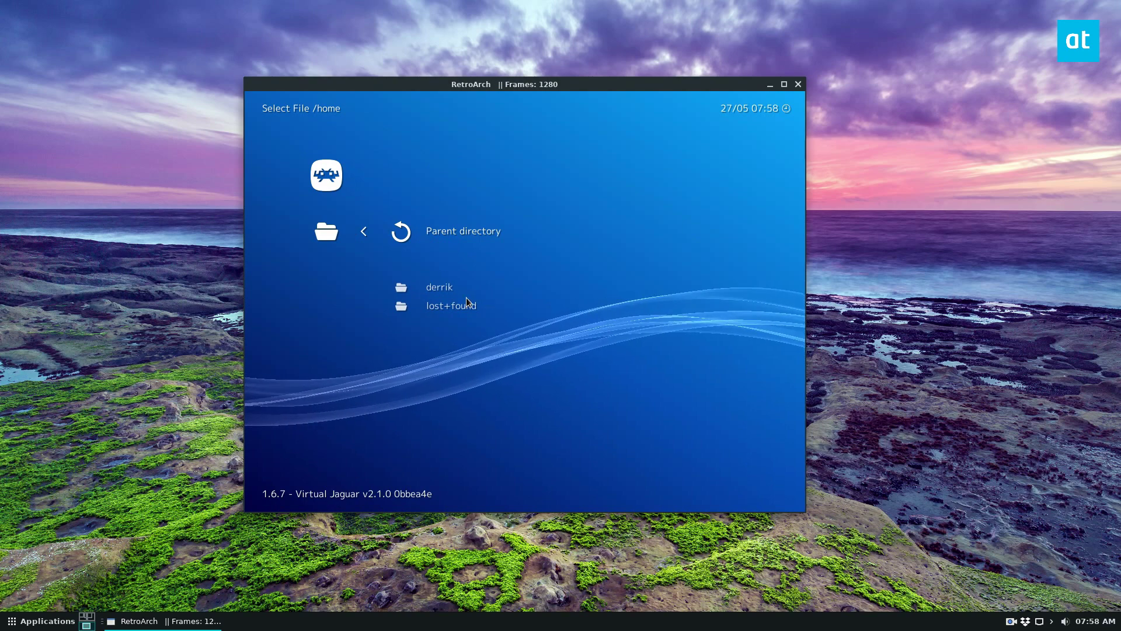
{"action": "key", "text": "Down"}
{"action": "key", "text": "Return"}
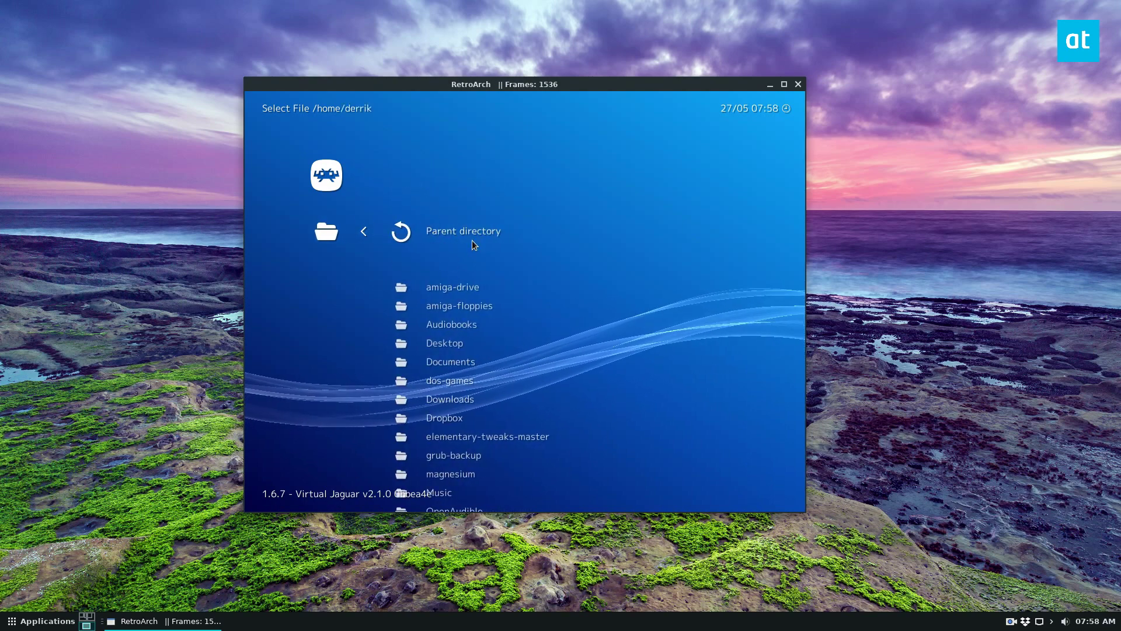
{"action": "key", "text": "Down"}
{"action": "key", "text": "Down"}
{"action": "key", "text": "Down"}
{"action": "key", "text": "Down"}
{"action": "key", "text": "Down"}
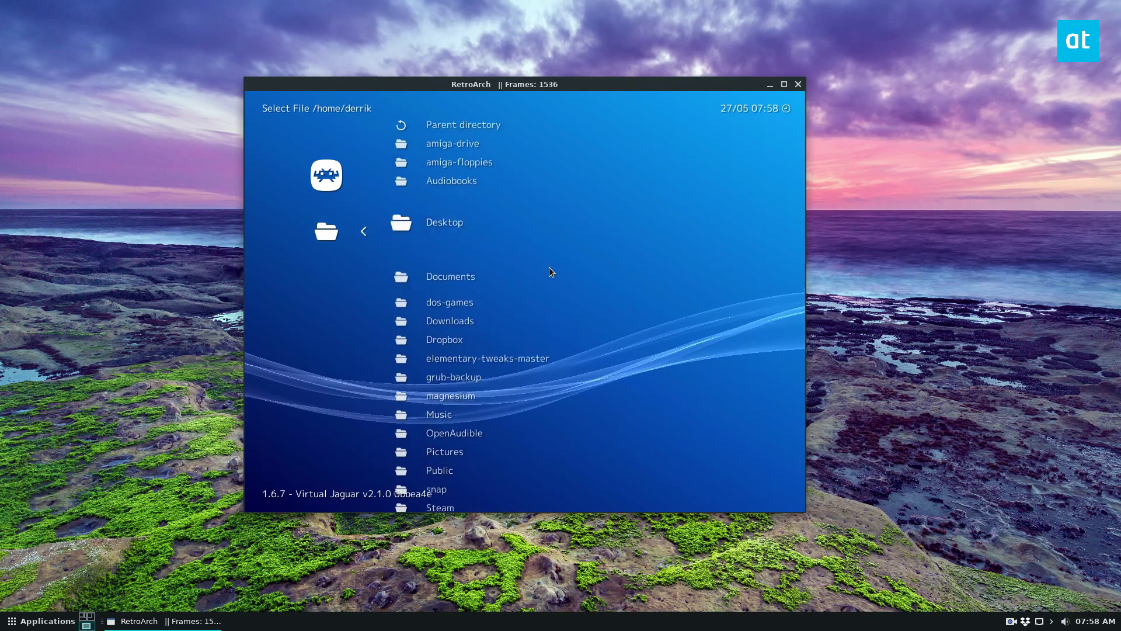
{"action": "key", "text": "Return"}
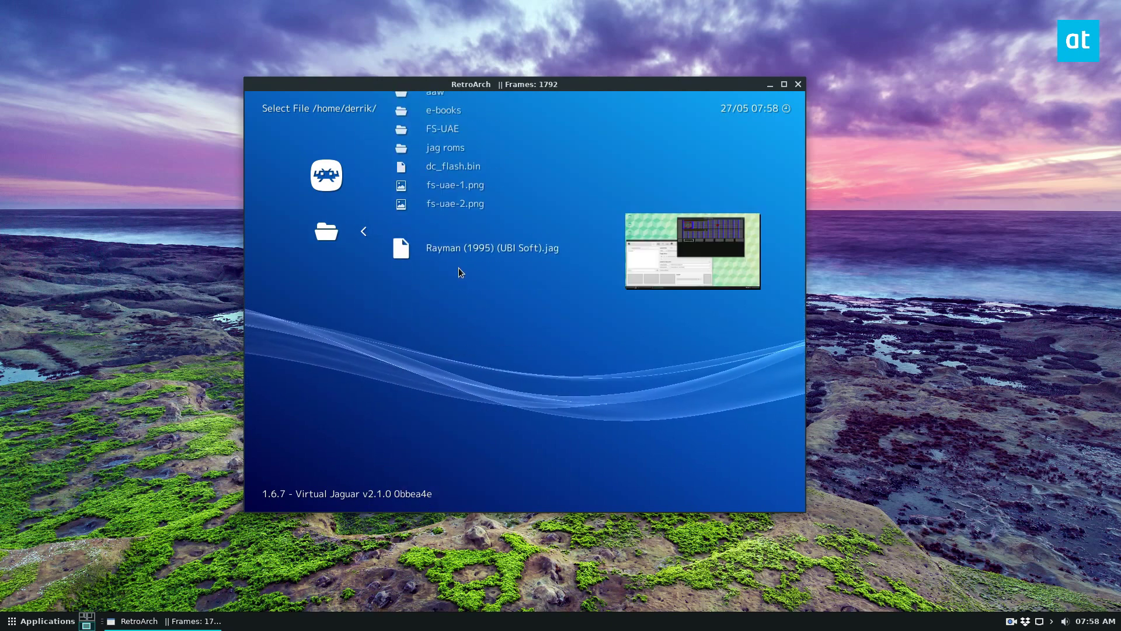
{"action": "key", "text": "Return"}
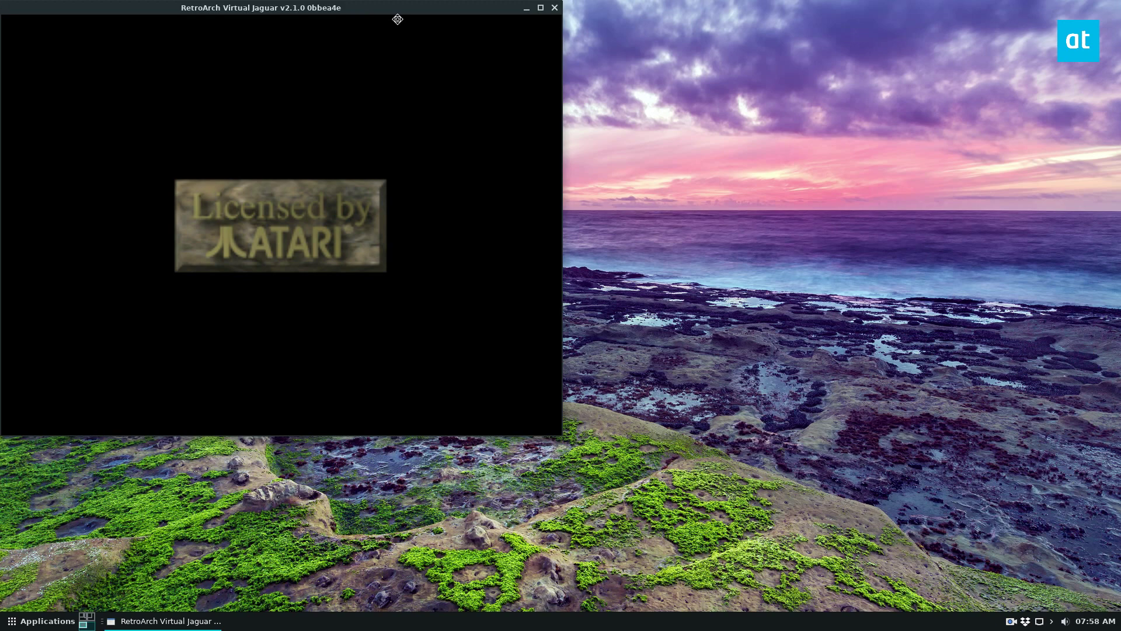
- Centre the game window with a few drags while Rayman boots to its title screen
{"action": "left_click_drag", "start_coordinate": [397, 20], "coordinate": [607, 68]}
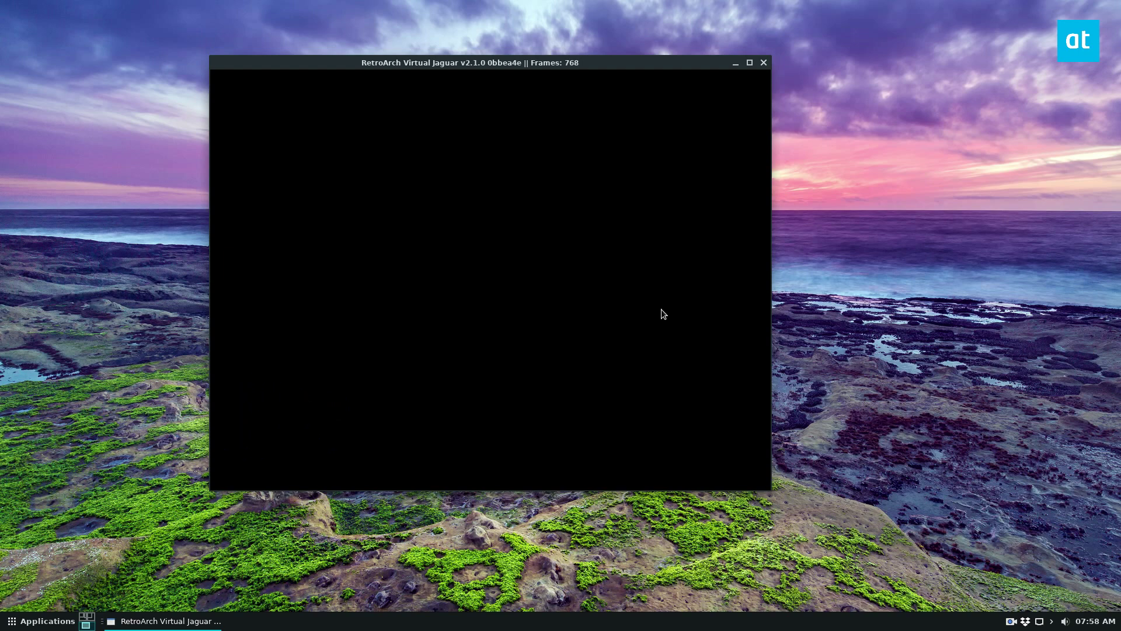
{"action": "left_click_drag", "start_coordinate": [537, 62], "coordinate": [620, 43]}
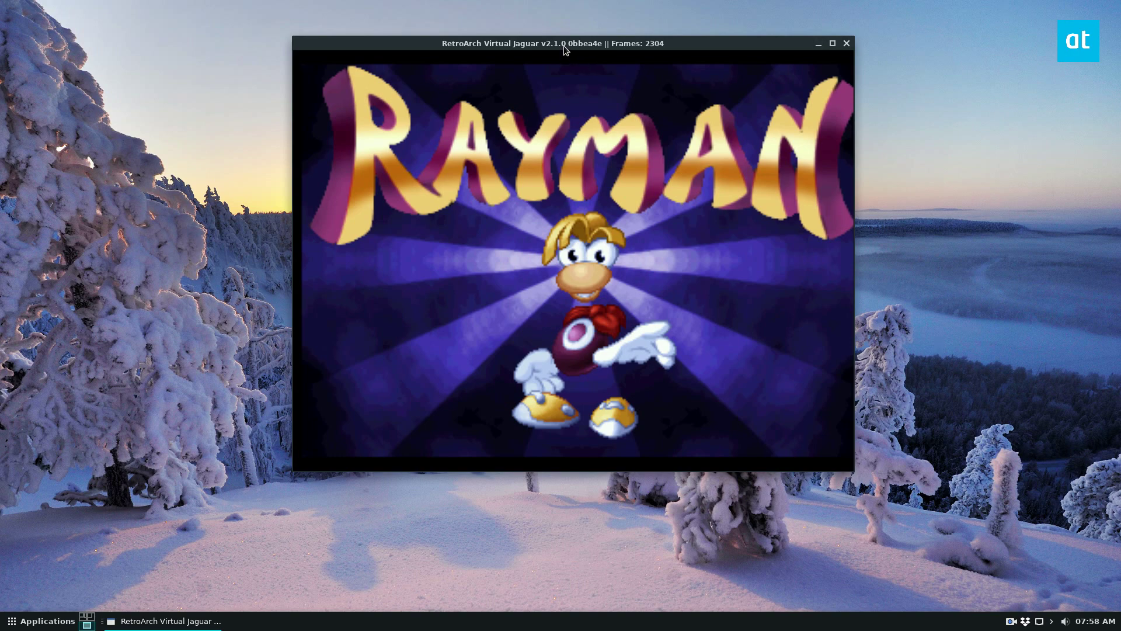
{"action": "left_click_drag", "start_coordinate": [562, 46], "coordinate": [553, 60]}
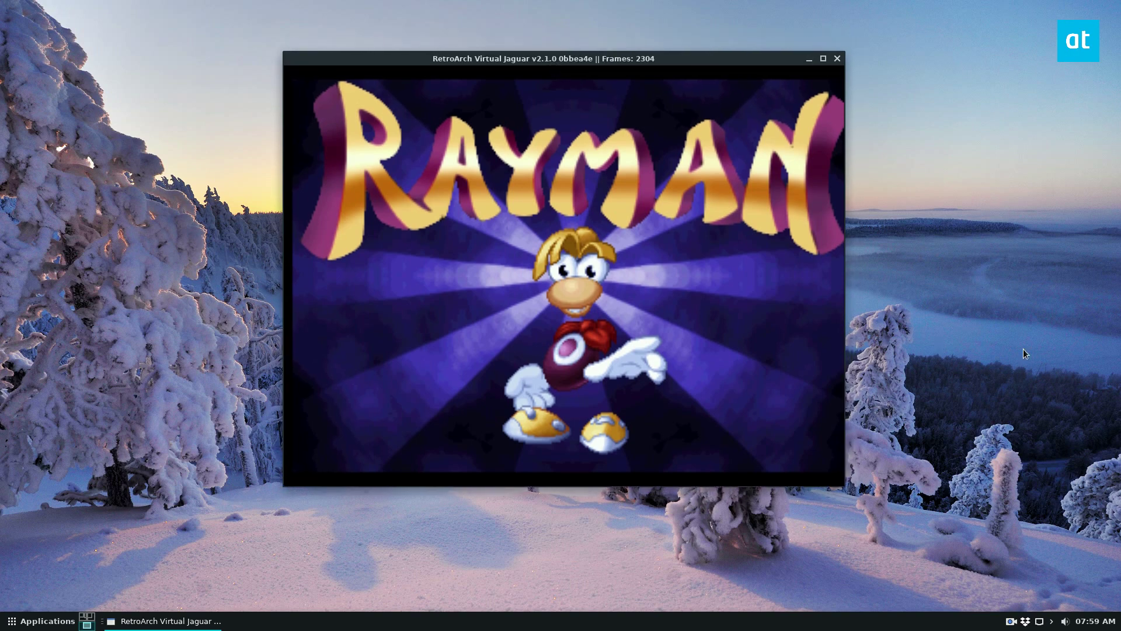